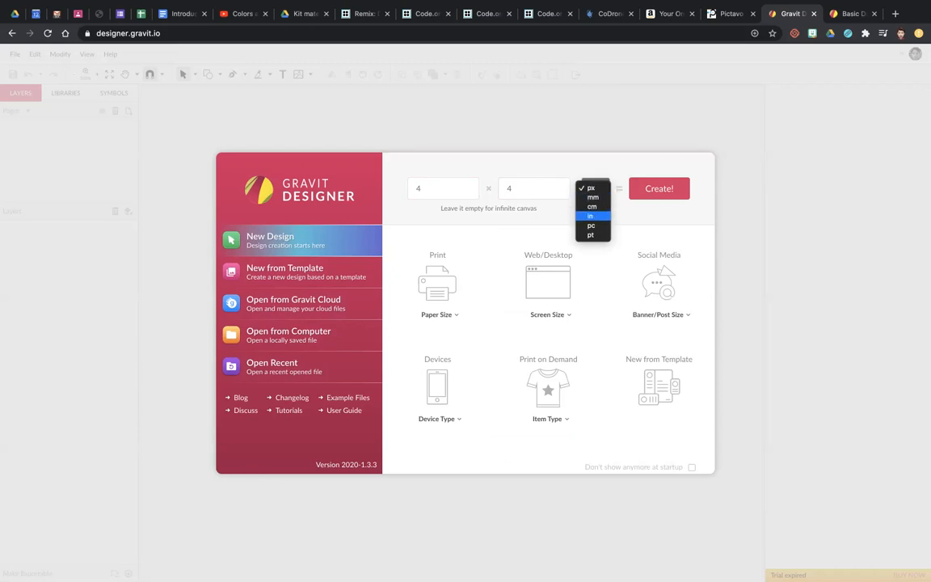
Create a new design measuring 4 by 4 inches and resize its page to 5 by 5 inches.
key("Return")
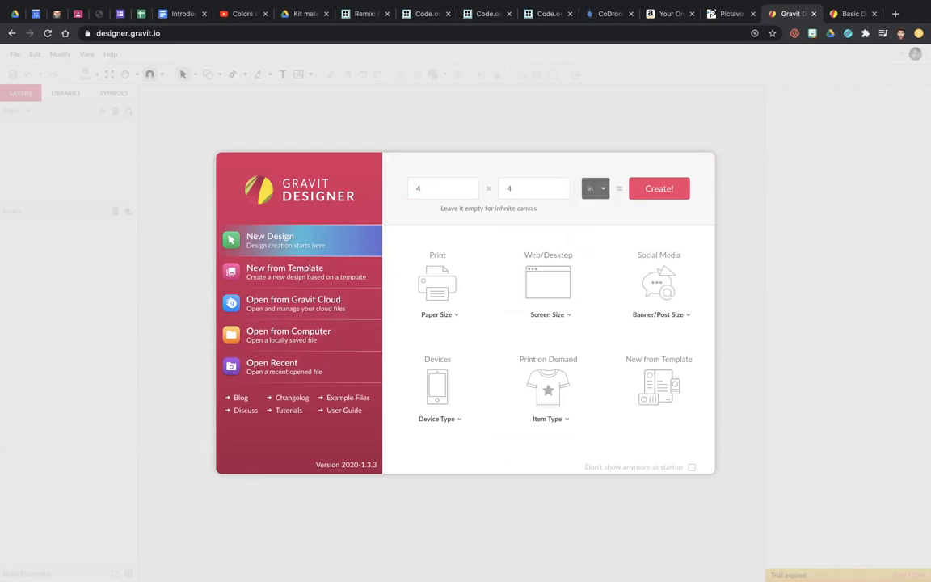
left_click(659, 188)
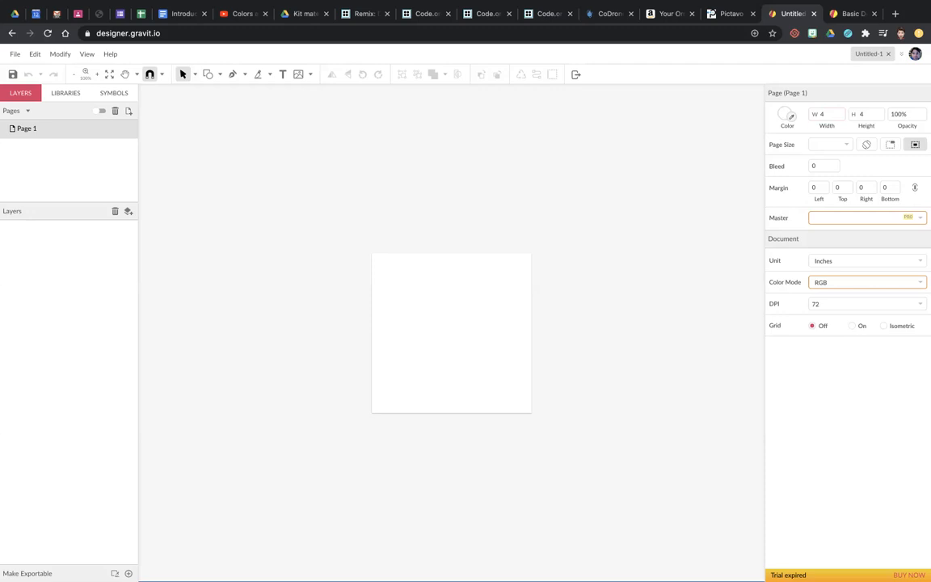
left_click(823, 114)
type("5")
key("Tab")
type("5")
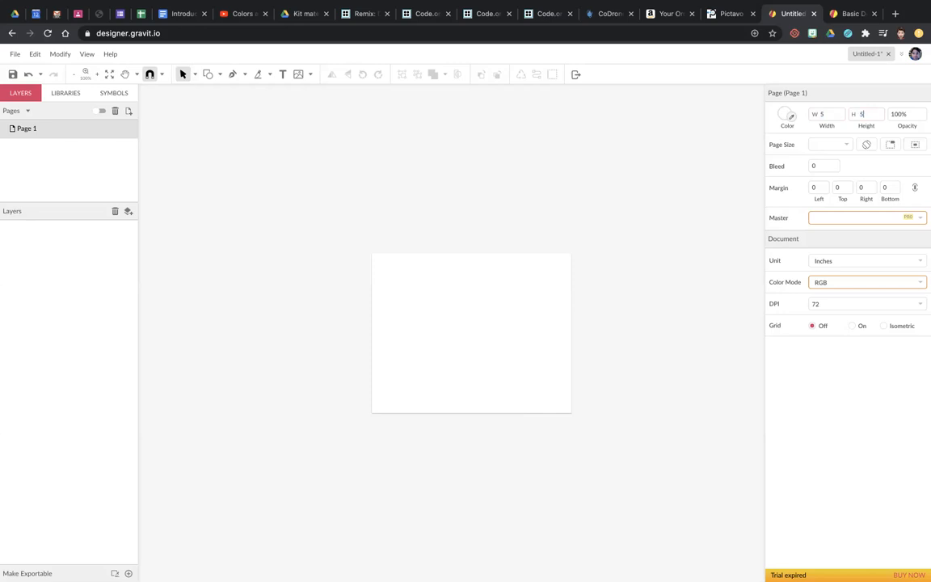
key("Tab")
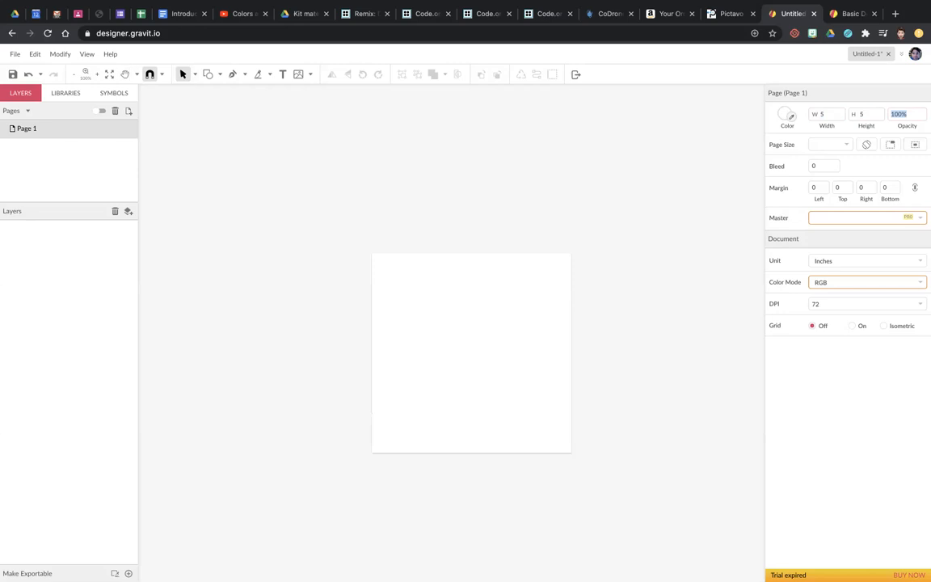
left_click(219, 74)
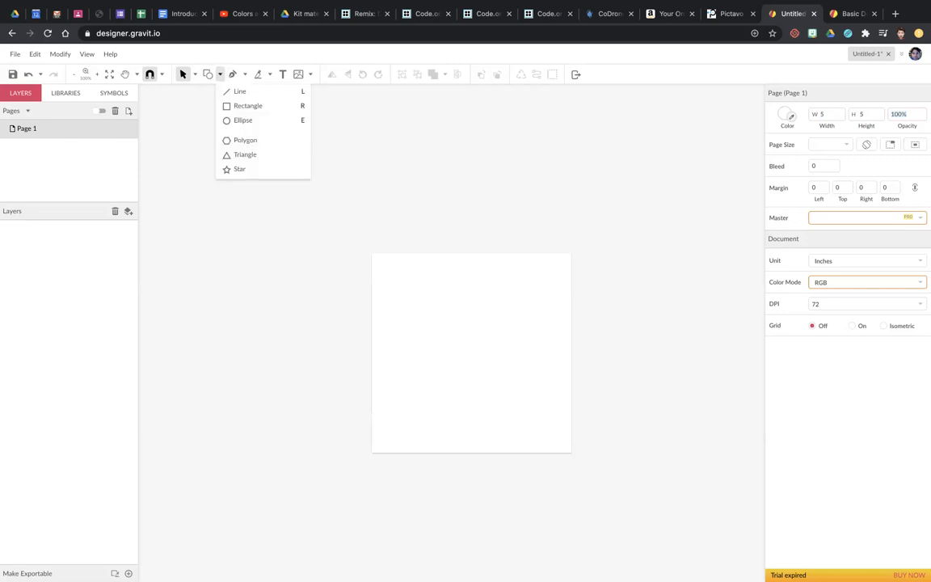
left_click(220, 74)
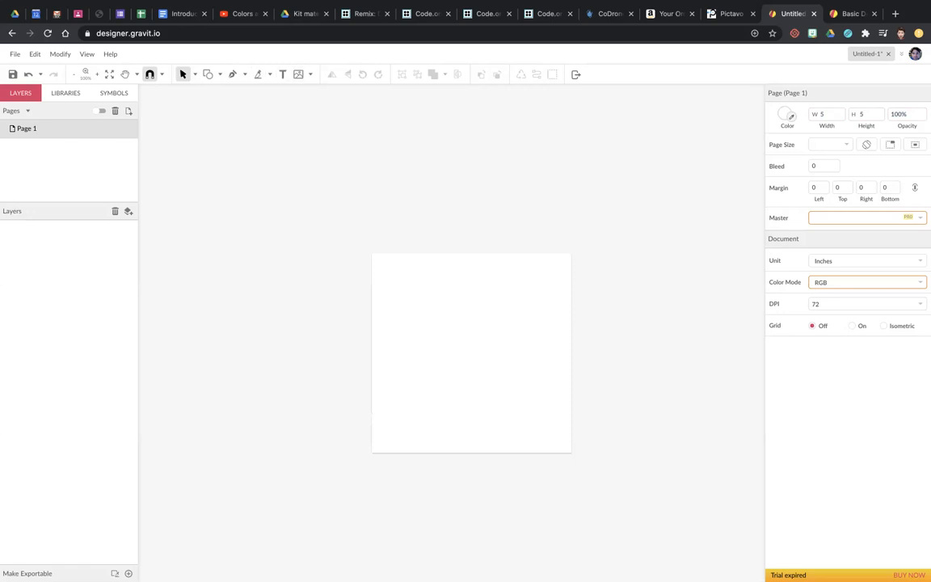
Add a text box about 2.72 by 0.90 in near the page's upper edge, reading "Trees and Flowers".
left_click(282, 74)
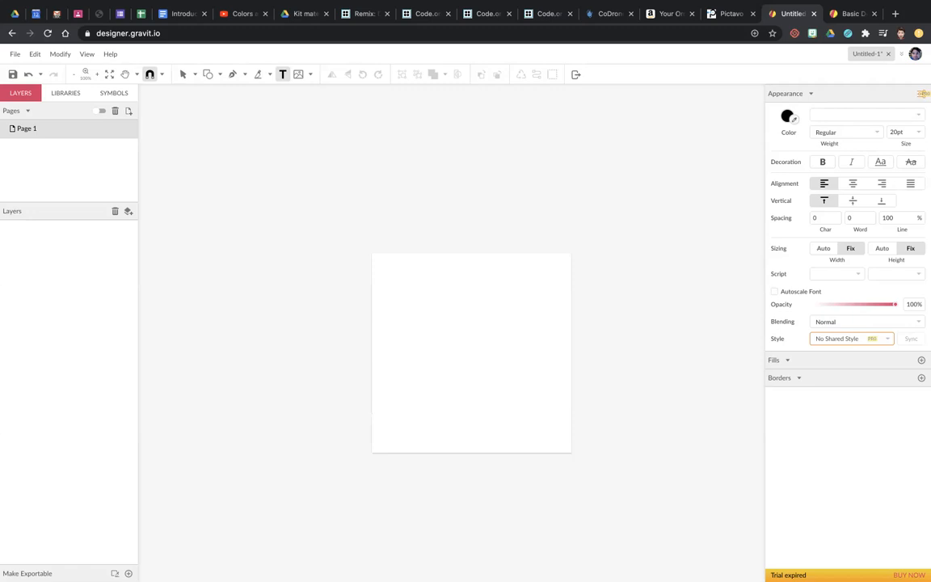
left_click_drag(389, 264, 499, 300)
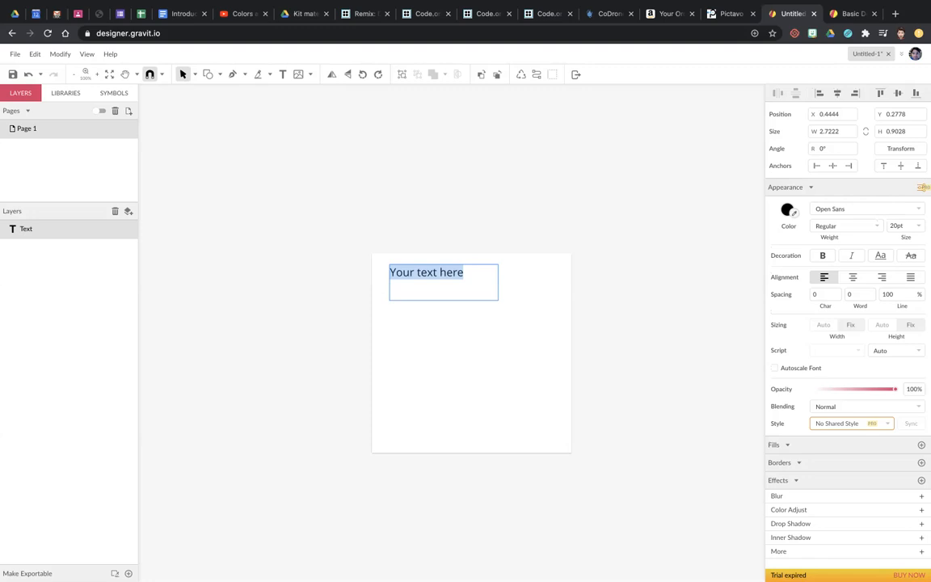
type("Trees and Flowers")
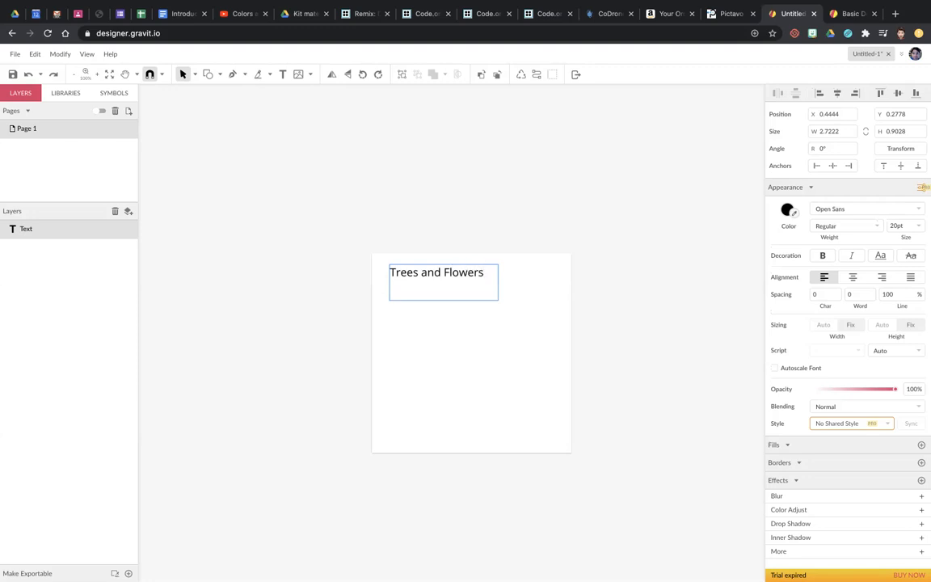
key("Escape")
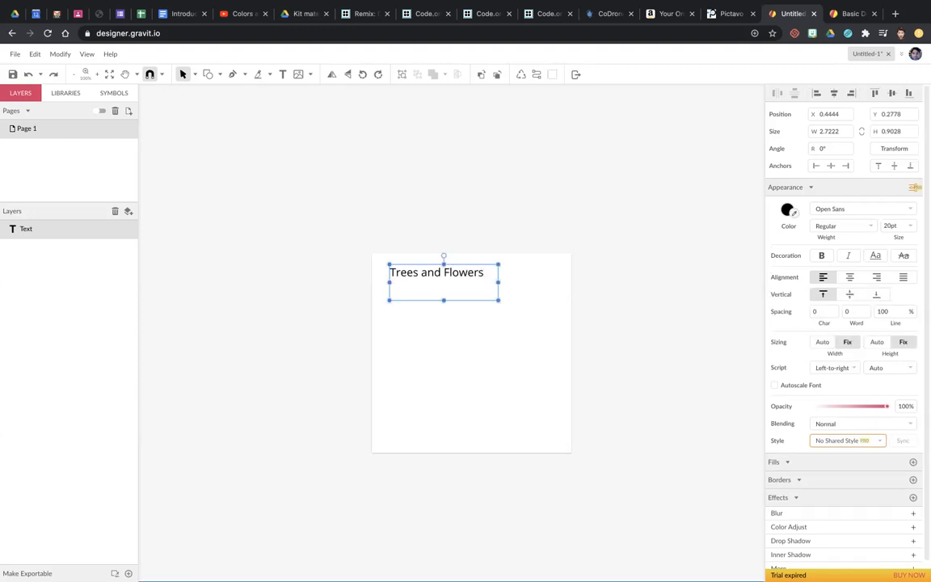
Recolor the "Trees and Flowers" text dark red (#A22733) and shorten its text box to about 0.46 in high.
key("Return")
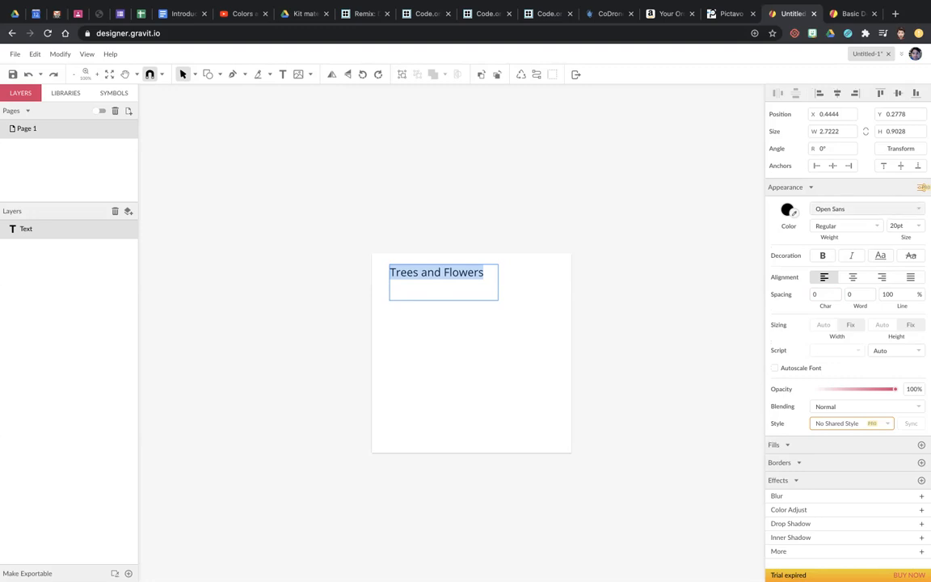
left_click(866, 209)
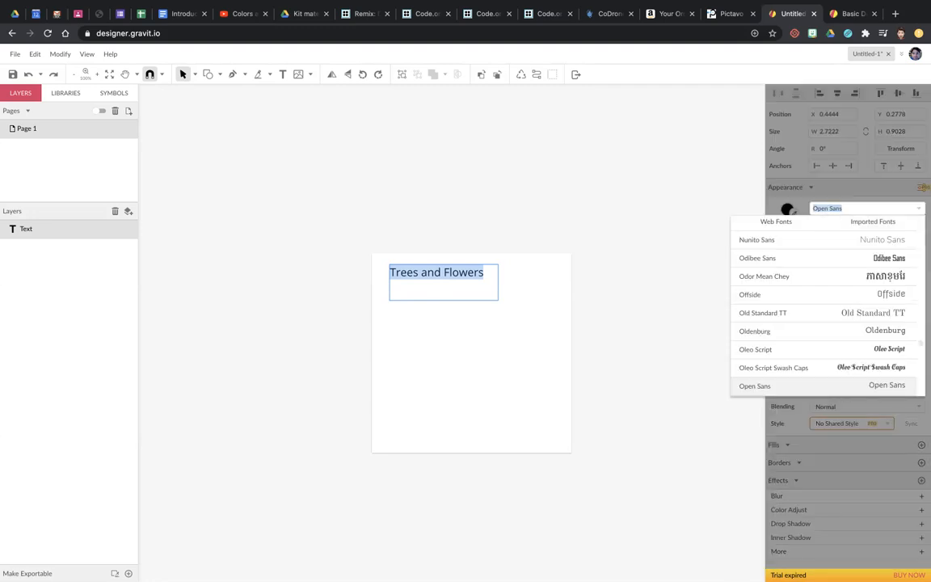
left_click(789, 208)
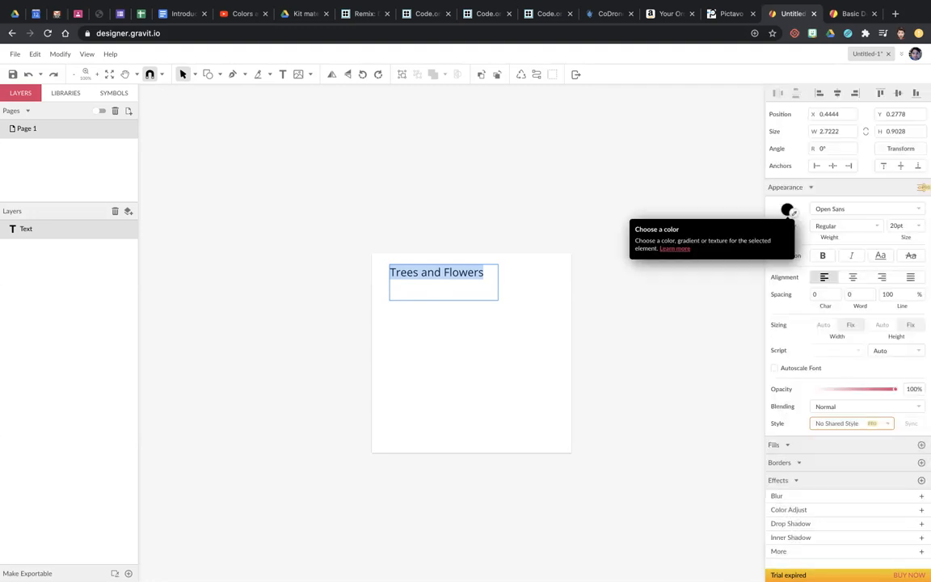
left_click(789, 209)
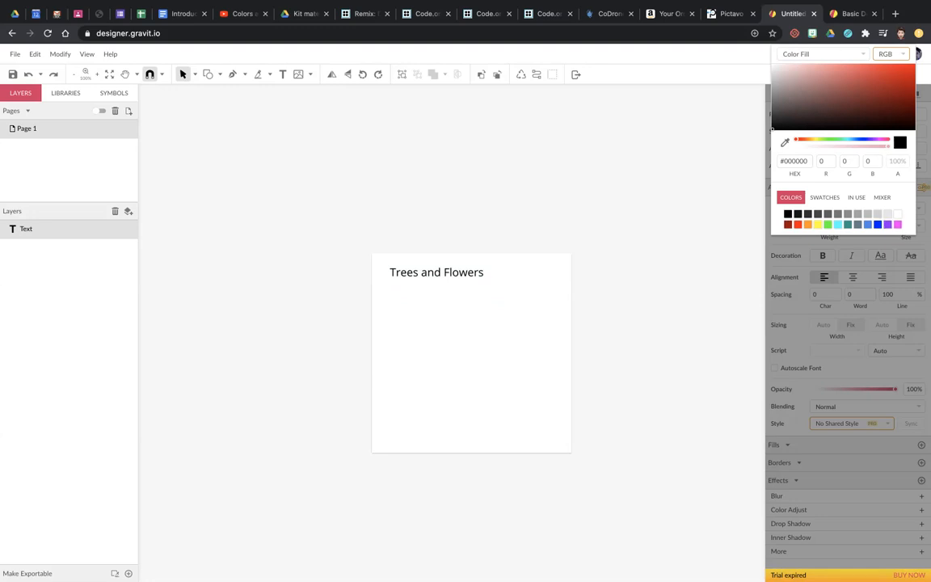
left_click(877, 224)
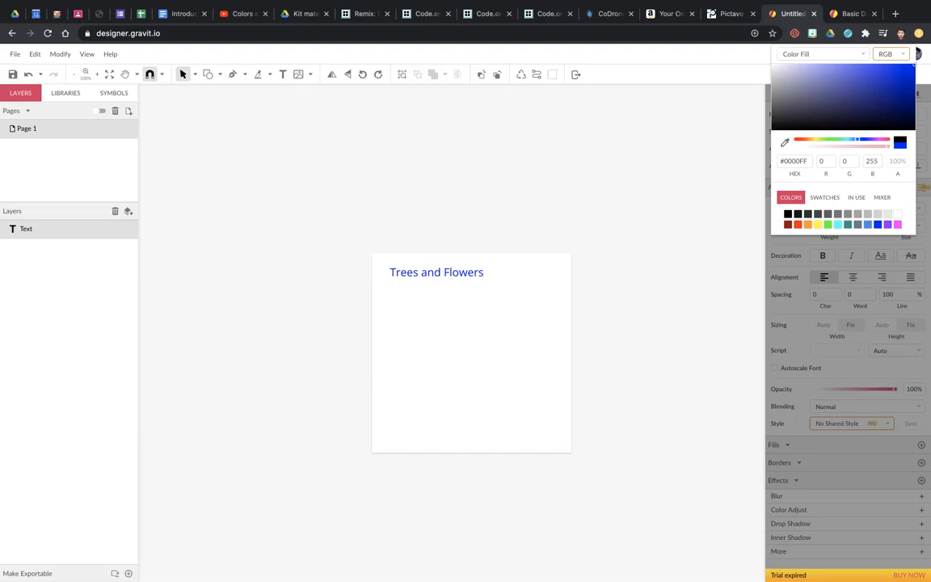
mouse_move(905, 100)
left_mouse_down()
mouse_move(888, 106)
mouse_move(880, 88)
left_mouse_up()
left_click_drag(858, 139, 888, 139)
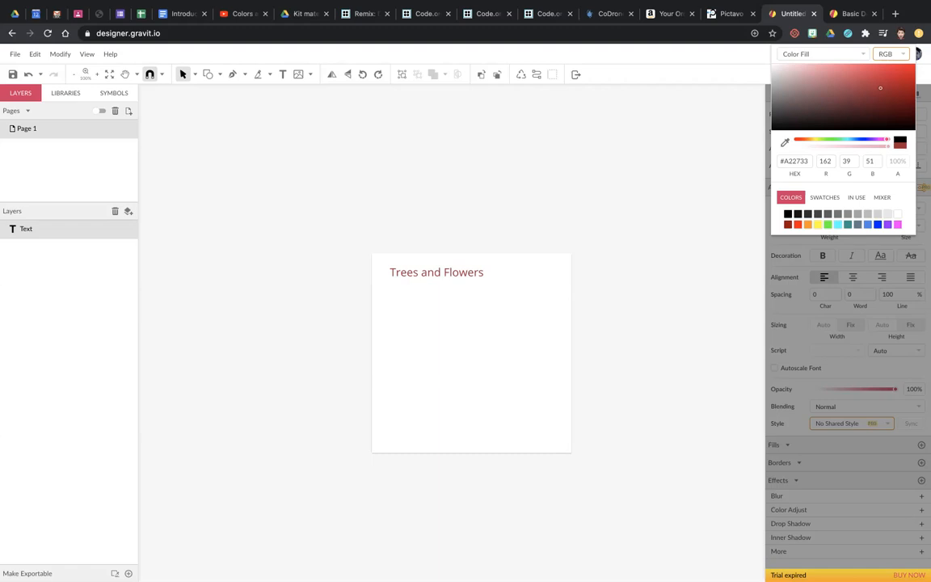
key("Escape")
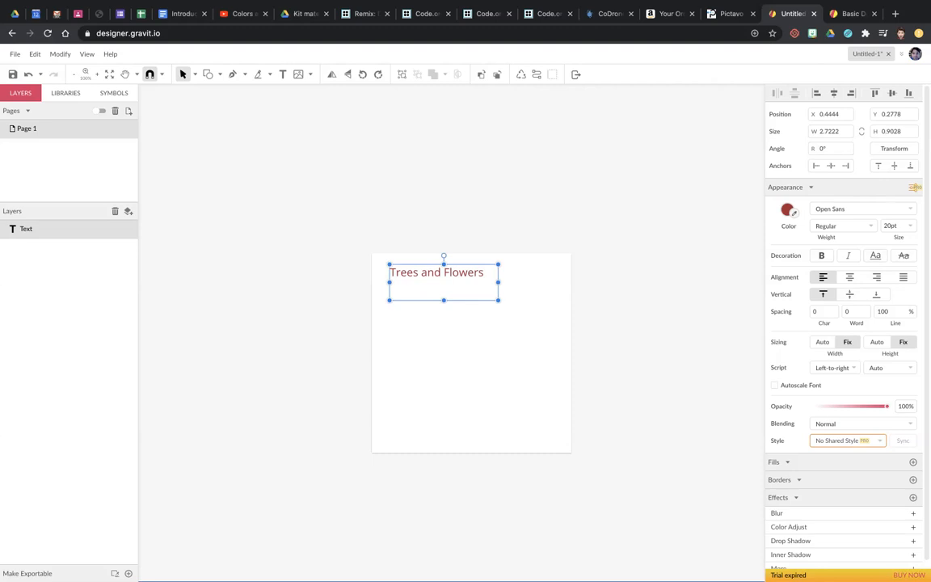
left_click_drag(444, 301, 444, 283)
key("Escape")
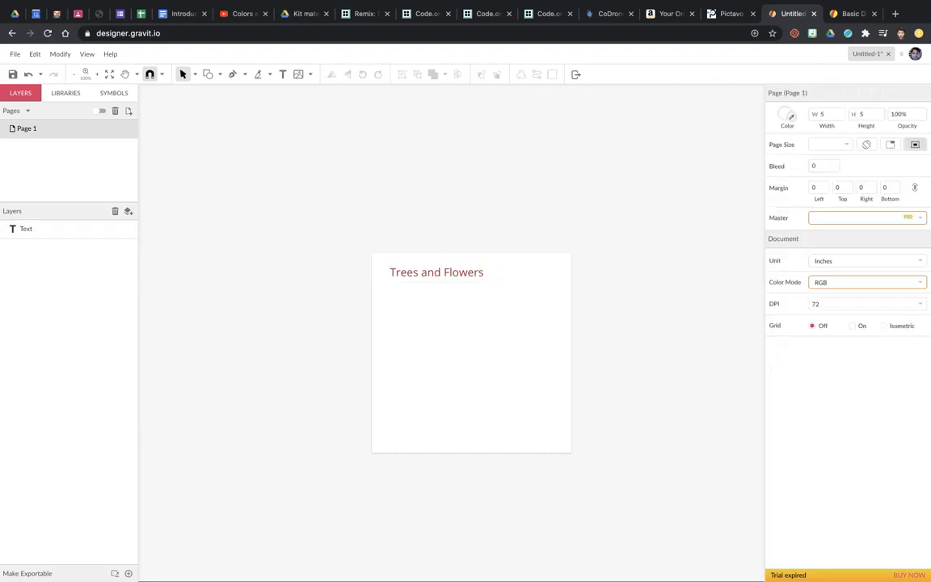
Draw an ellipse about 3.22 by 2.78 in on the page below the heading text.
left_click(219, 75)
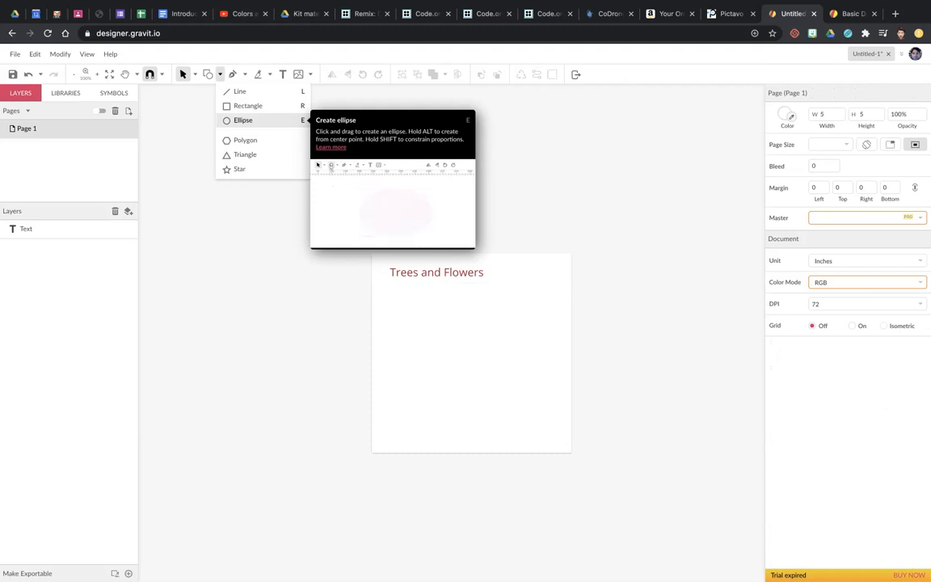
left_click(242, 120)
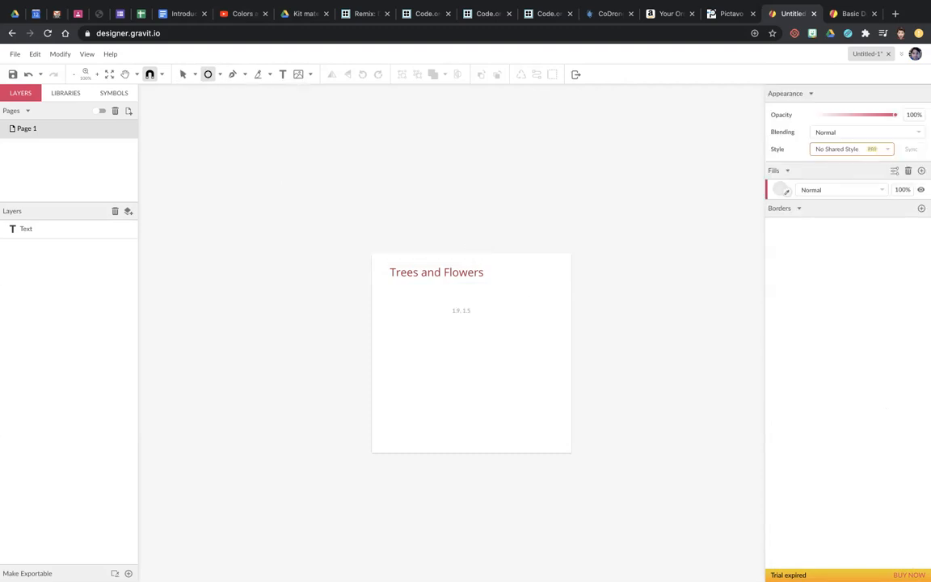
mouse_move(396, 308)
left_mouse_down()
mouse_move(476, 353)
mouse_move(509, 401)
mouse_move(483, 412)
mouse_move(491, 379)
mouse_move(520, 353)
mouse_move(507, 418)
mouse_move(536, 448)
mouse_move(524, 419)
left_mouse_up()
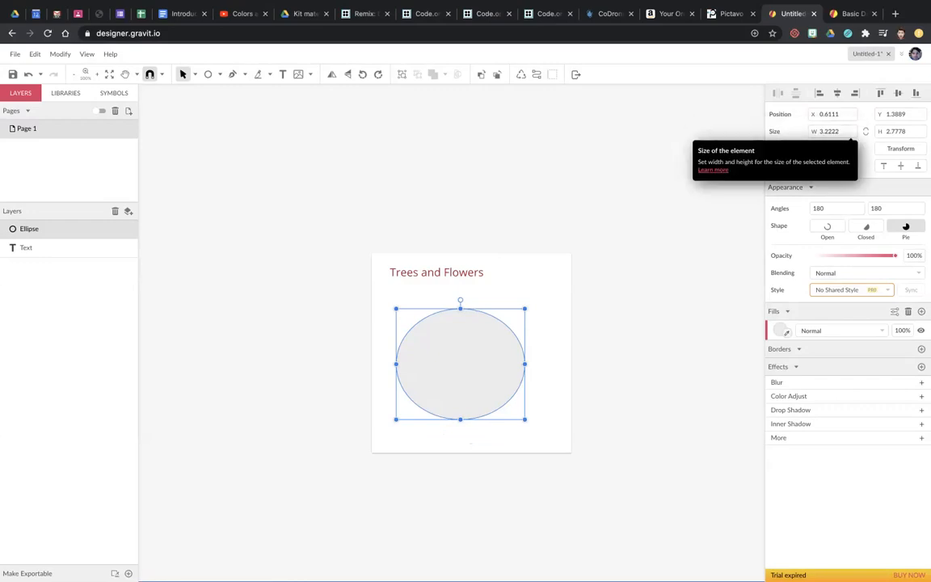
Size the ellipse to 2 by 2 in, and enlarge it to 3 by 3 in with its ratio temporarily locked.
left_click(831, 131)
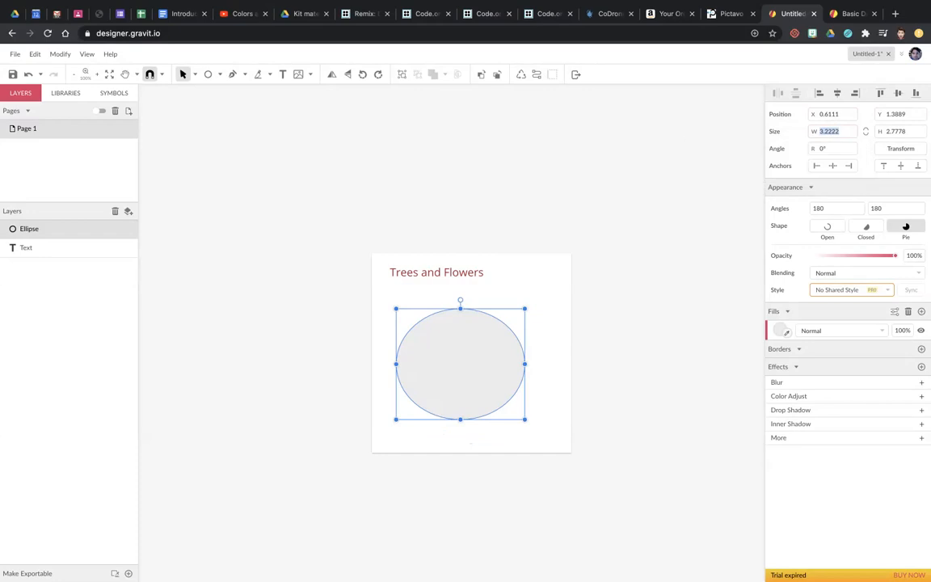
type("2")
key("Tab")
type("2")
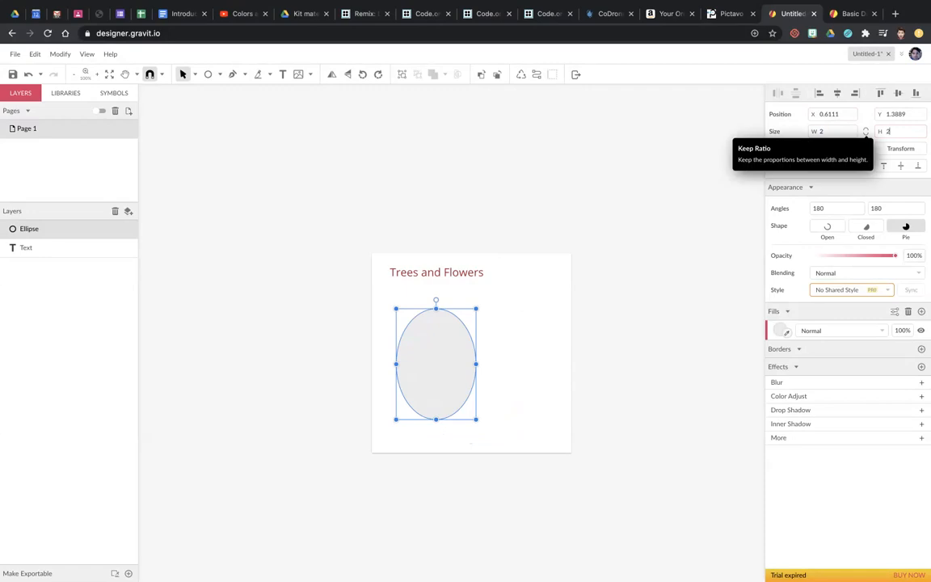
key("Return")
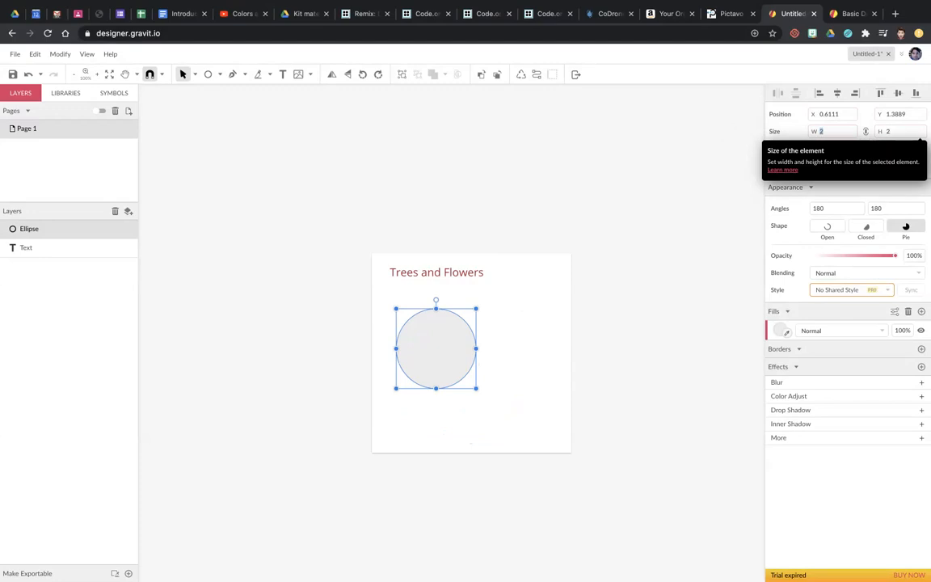
key("Return")
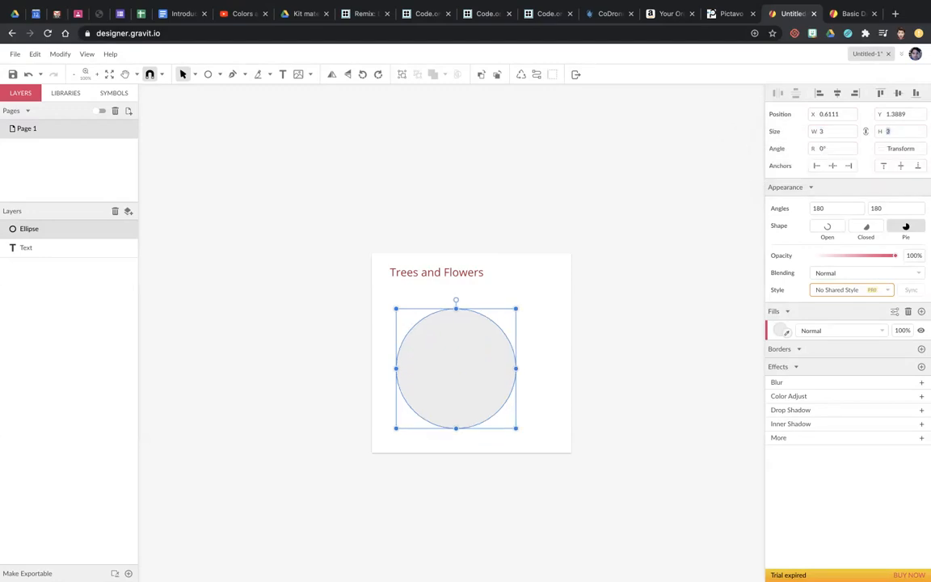
left_click(866, 131)
Change the circle's fill to a medium green.
left_click(781, 331)
mouse_move(815, 371)
left_mouse_down()
mouse_move(862, 395)
mouse_move(821, 402)
mouse_move(845, 382)
left_mouse_up()
left_click(837, 434)
left_click(664, 356)
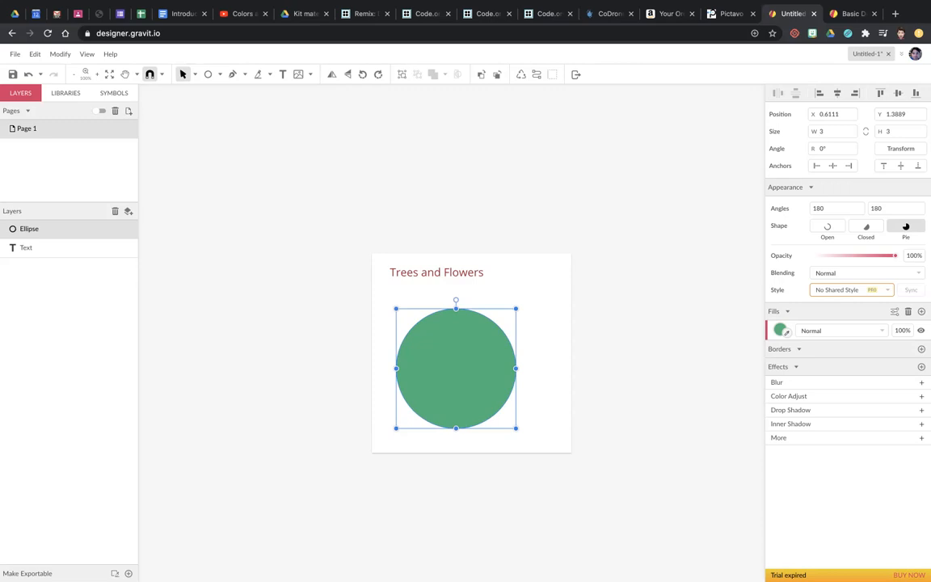
Add a border to the green circle with a thickness of 3 pt.
left_click(921, 349)
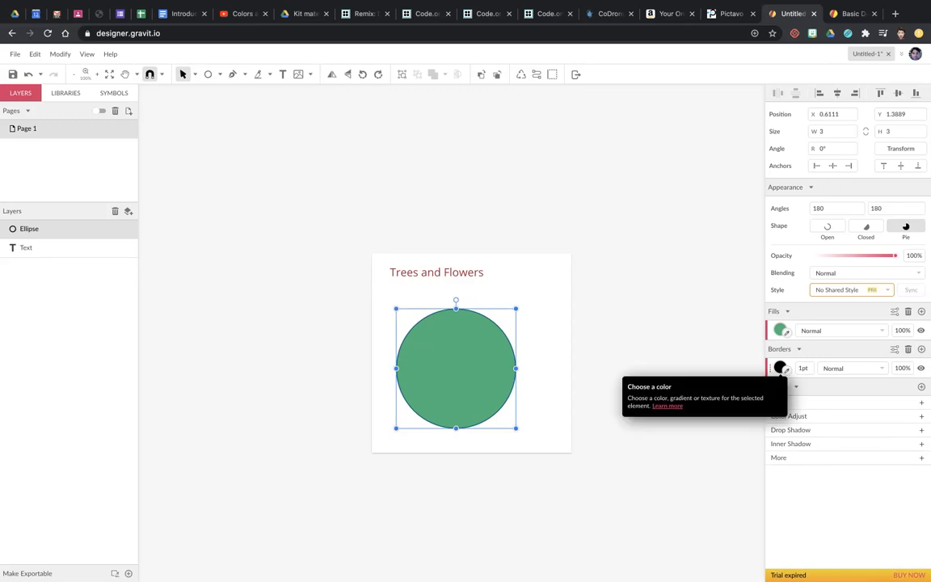
left_click(803, 368)
left_click(800, 368)
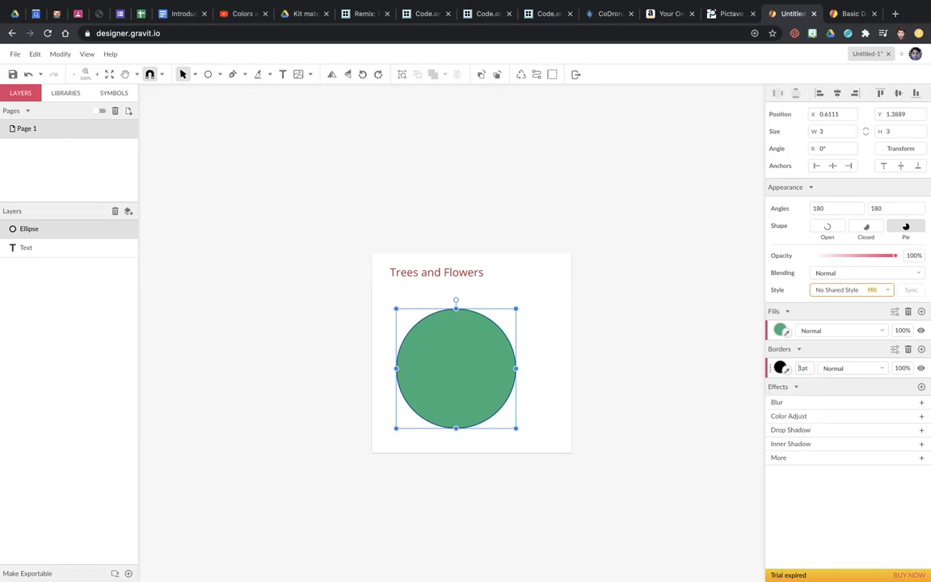
double_click(803, 368)
type("3")
key("Return")
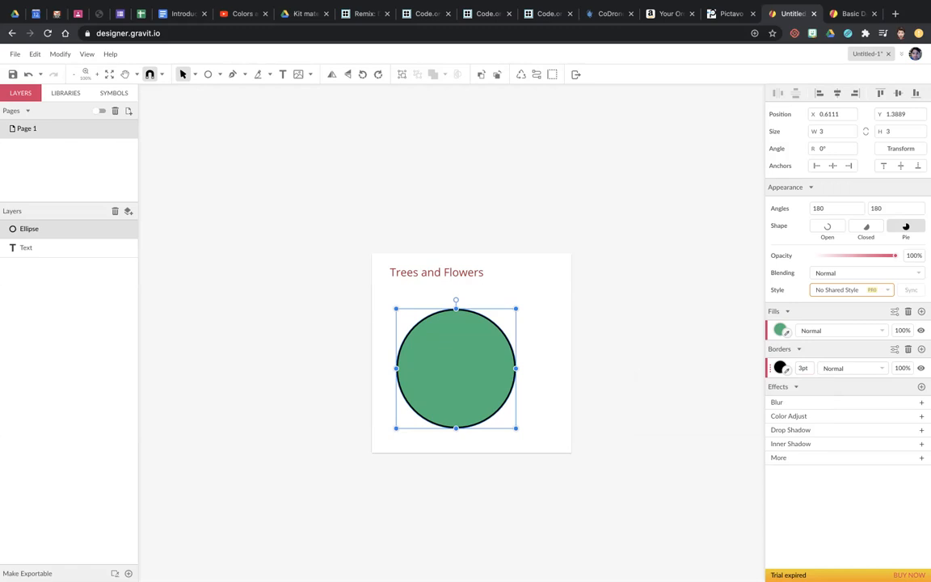
Color the circle's border dark red (#7B2C2C) and deselect the circle.
left_click(780, 367)
left_click(799, 404)
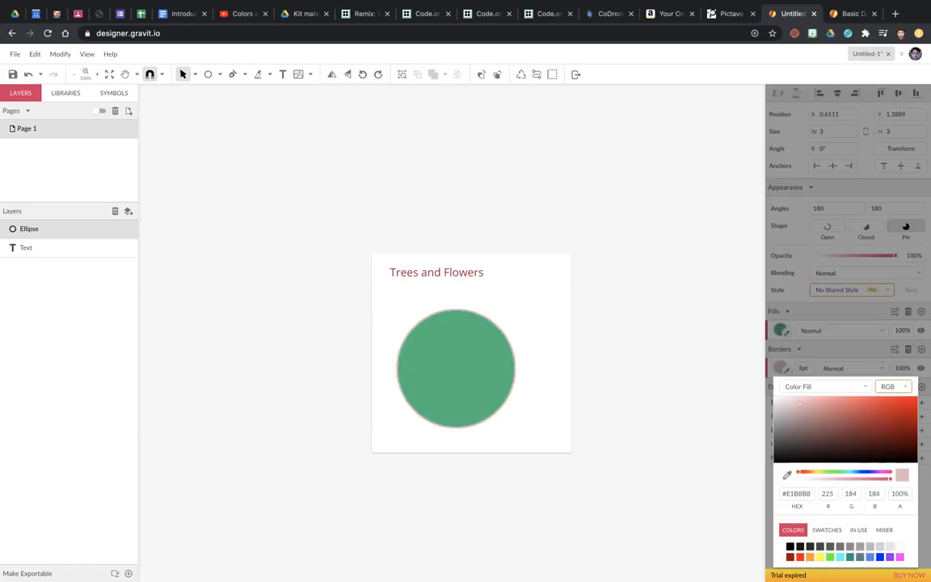
left_click(867, 430)
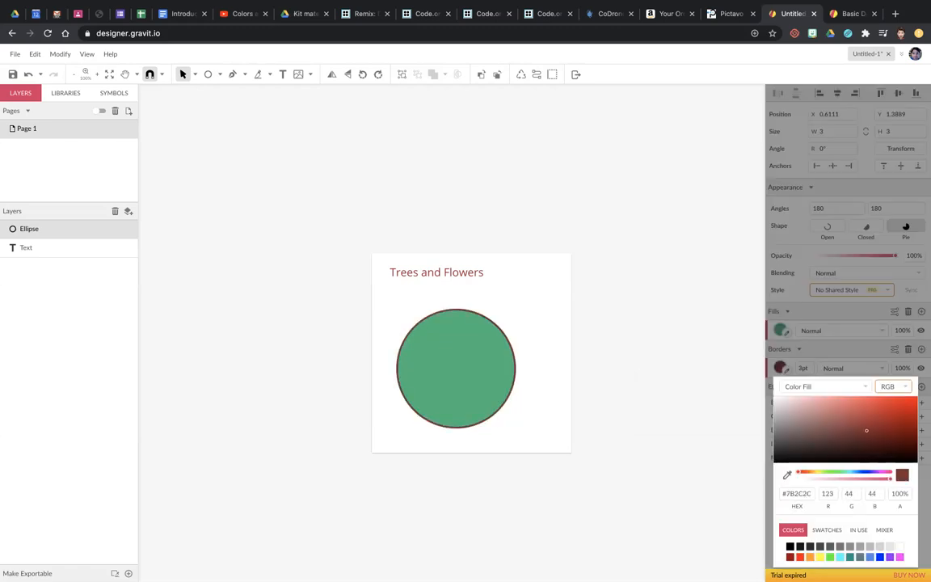
left_click(635, 376)
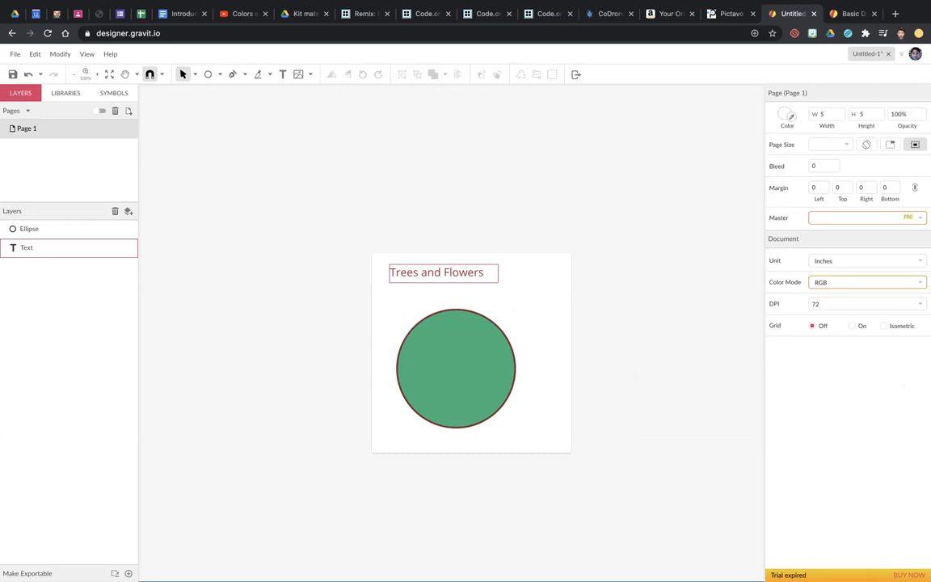
Move the "Trees and Flowers" text onto the green circle and place its layer above the ellipse, declining the cloud sync.
left_click_drag(443, 272, 455, 363)
left_click(623, 372)
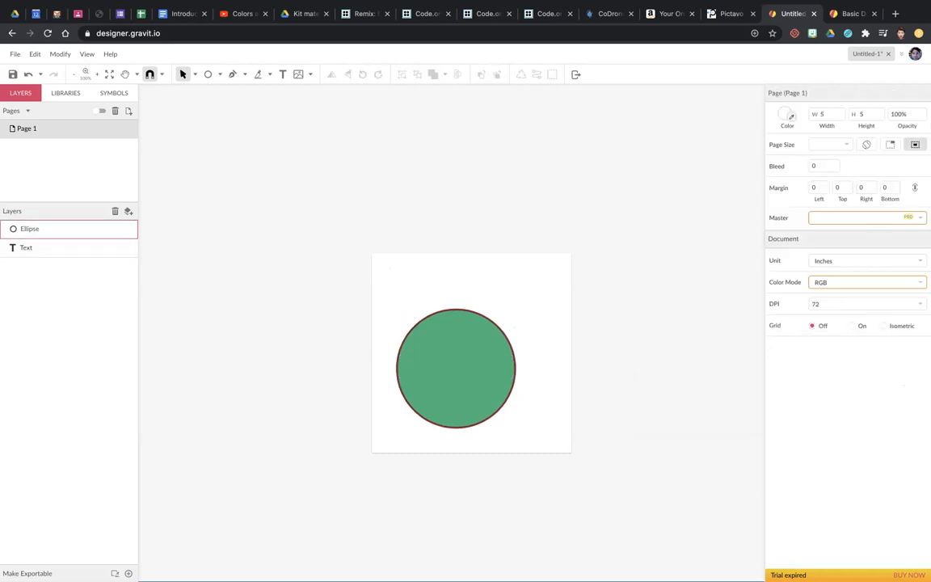
left_click_drag(27, 249, 29, 222)
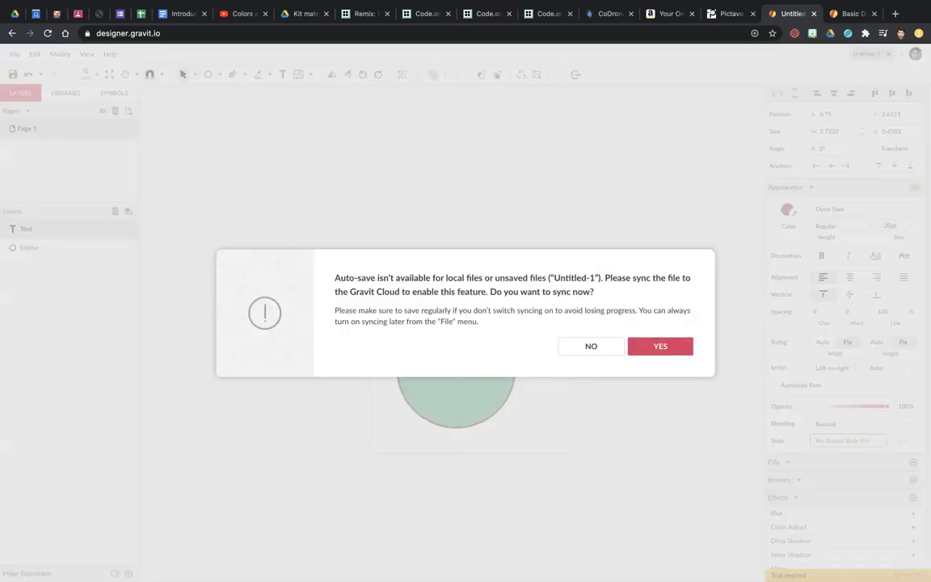
left_click(590, 346)
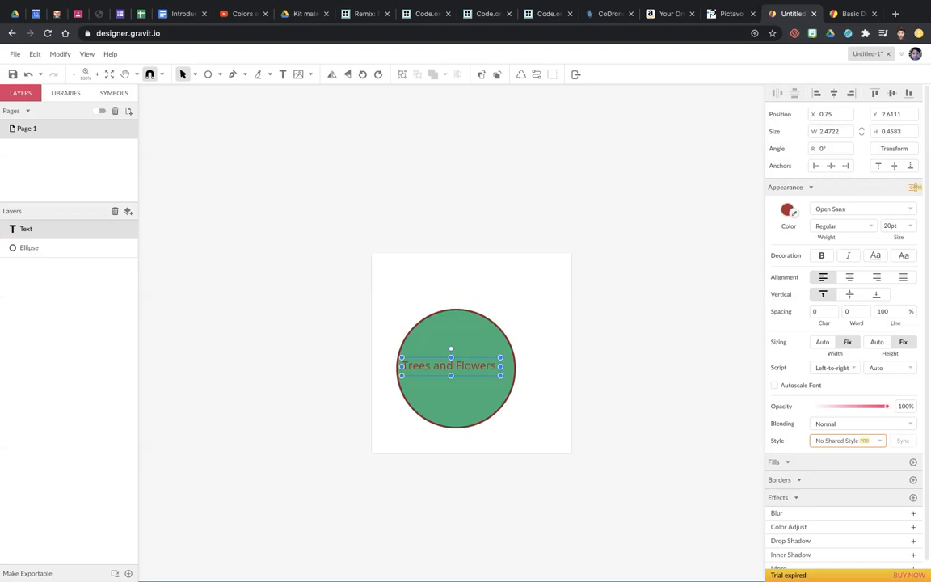
Center the "Trees and Flowers" text box within the green circle at about X 0.875, Y 2.66, and deselect it.
left_click_drag(451, 366, 456, 365)
left_click_drag(456, 366, 455, 369)
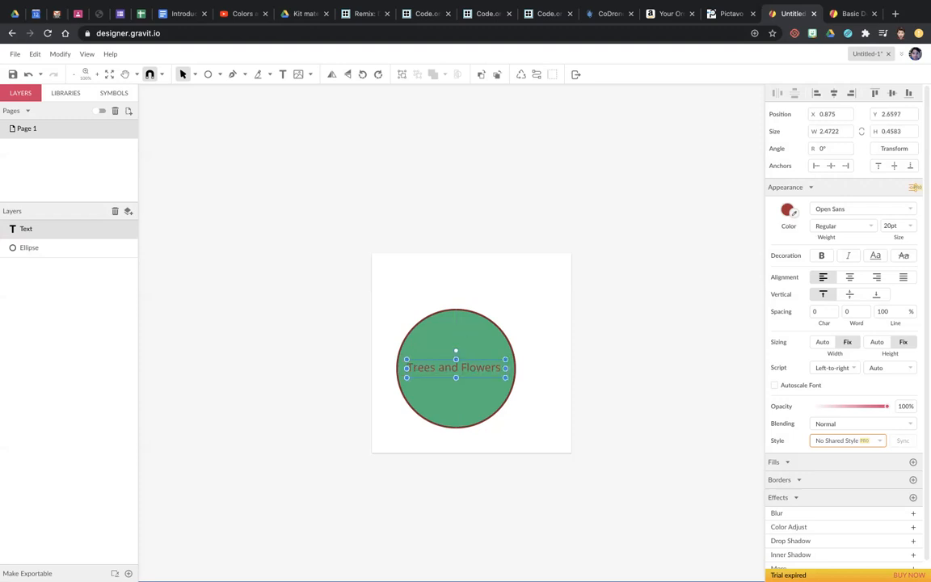
key("Escape")
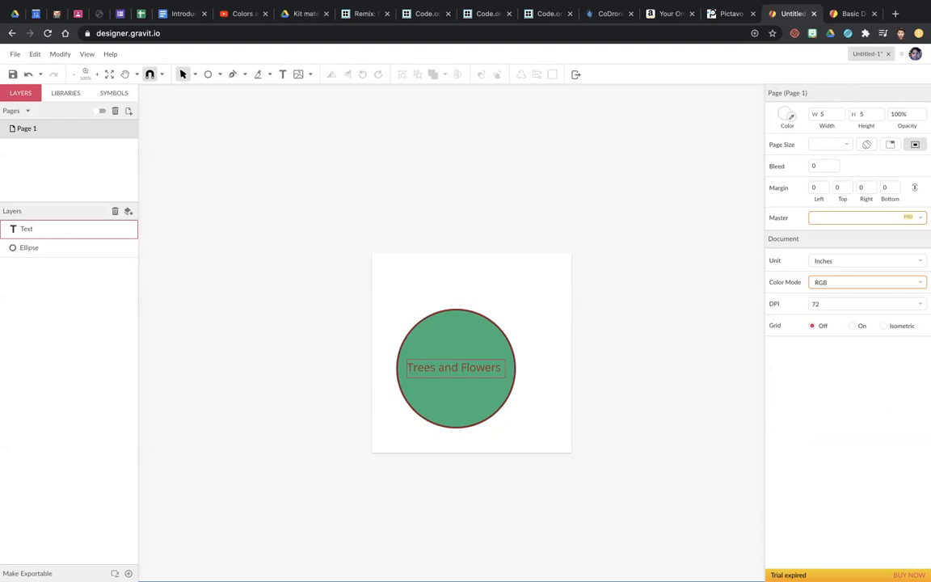
Set the "Trees and Flowers" text's horizontal alignment to center within its box and deselect the text.
left_click(465, 367)
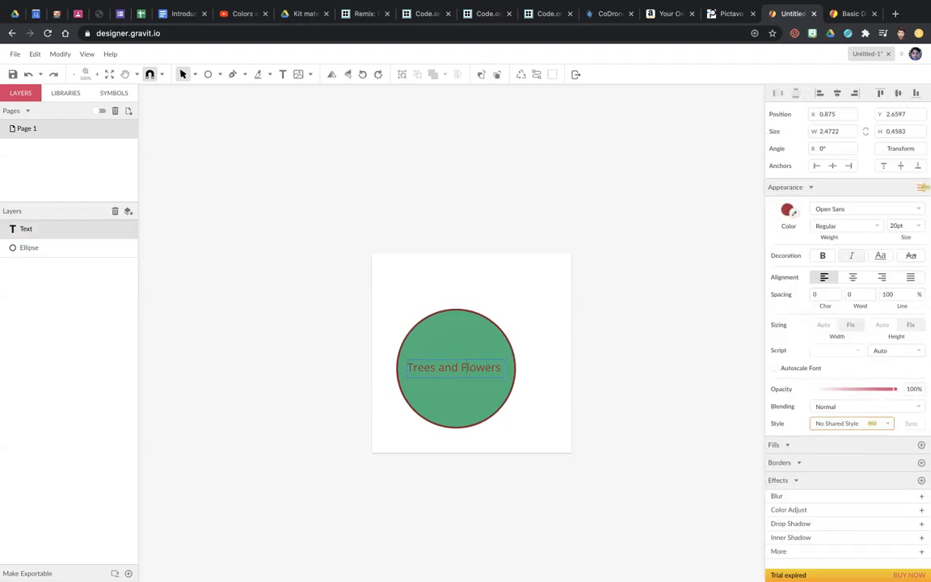
left_click(852, 278)
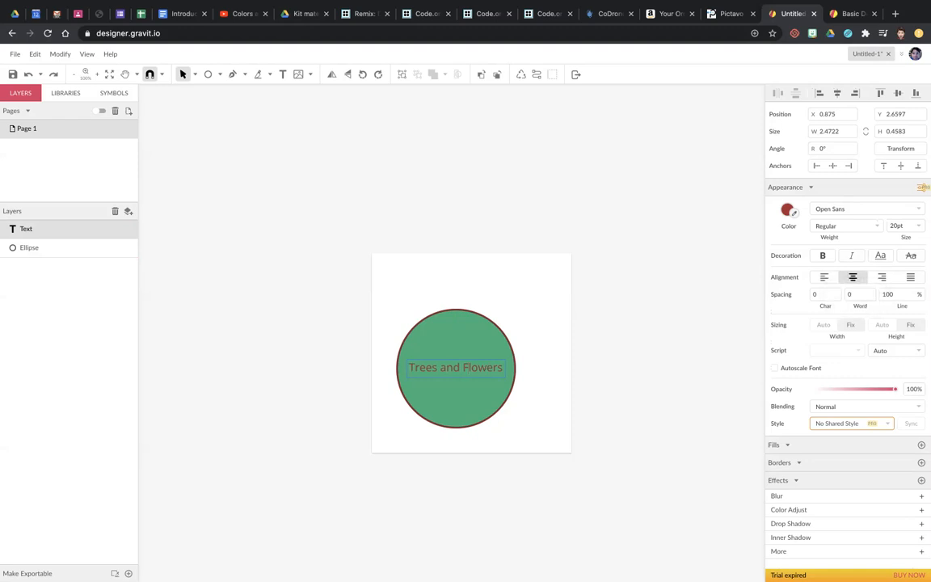
left_click(631, 348)
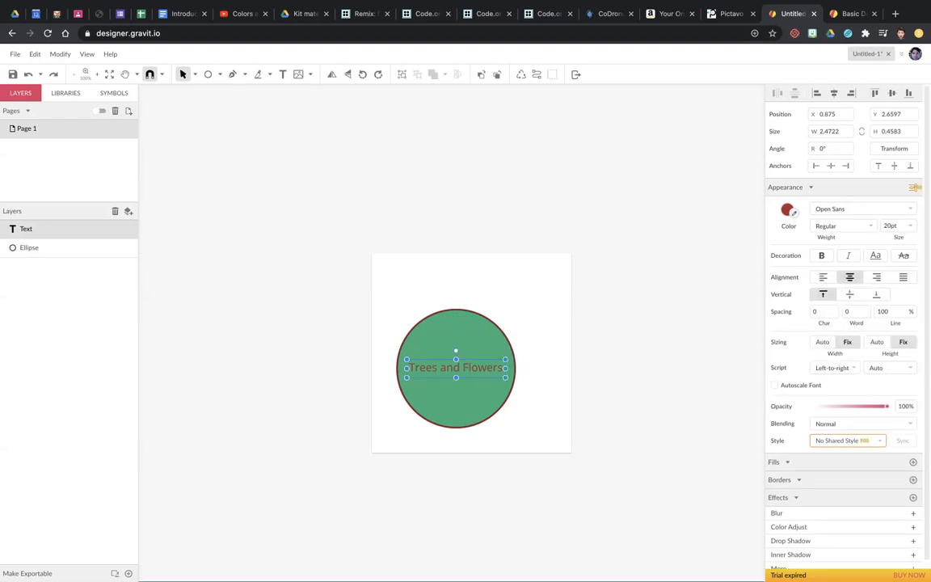
left_click(631, 348)
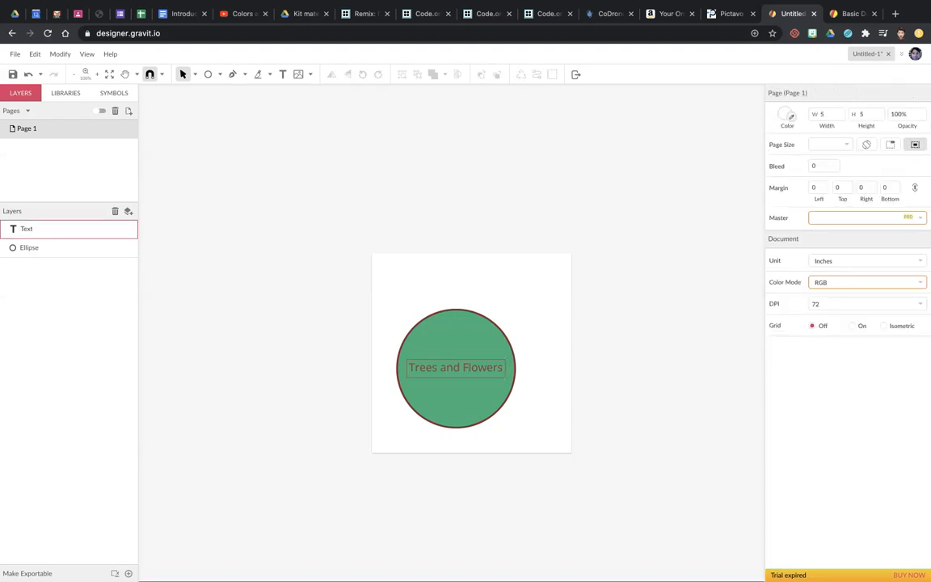